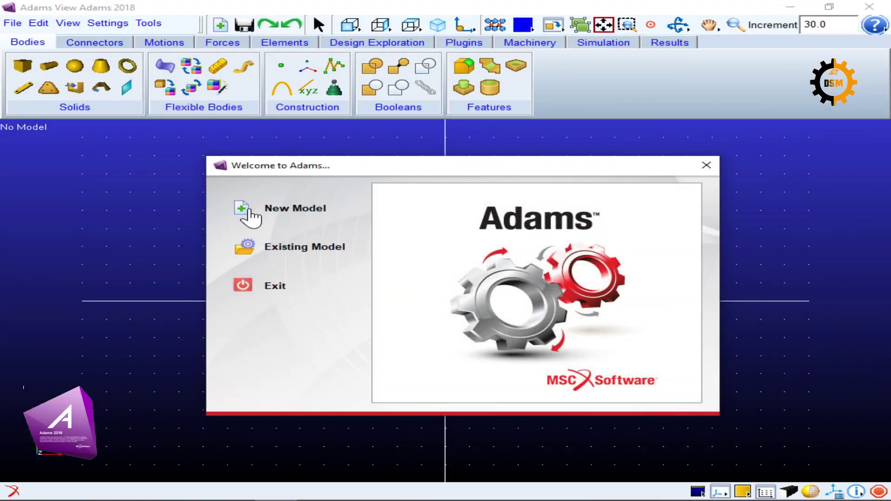
# Step: Create a new model named Contact_sphere with -Global Y gravity and MMKS units
pyautogui.click(249, 212)
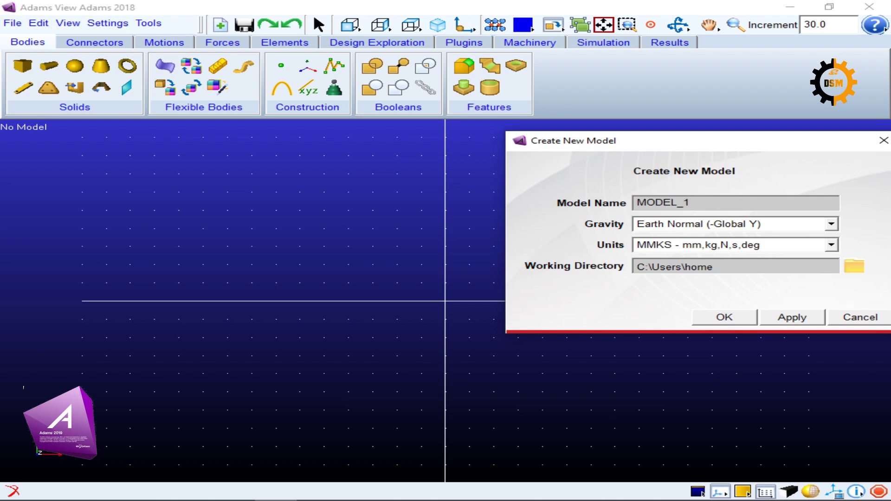
pyautogui.hotkey('ctrl', 'a')
pyautogui.write('Contact_sphere')
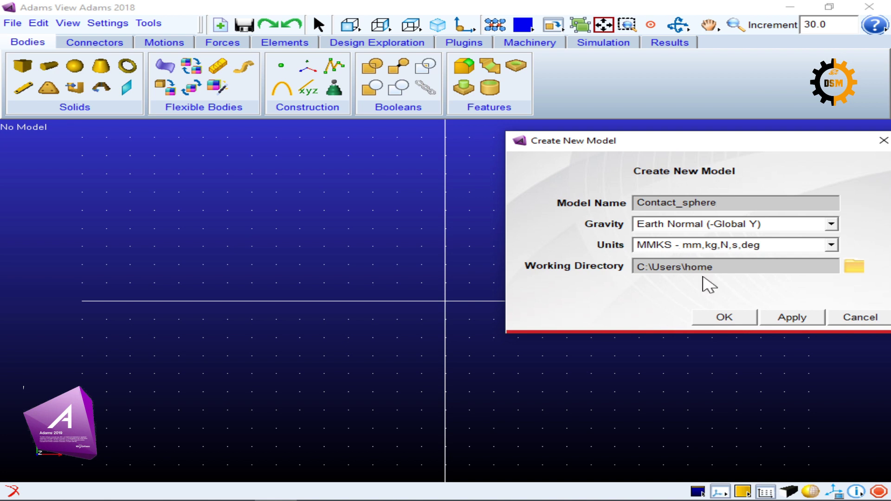
pyautogui.click(733, 317)
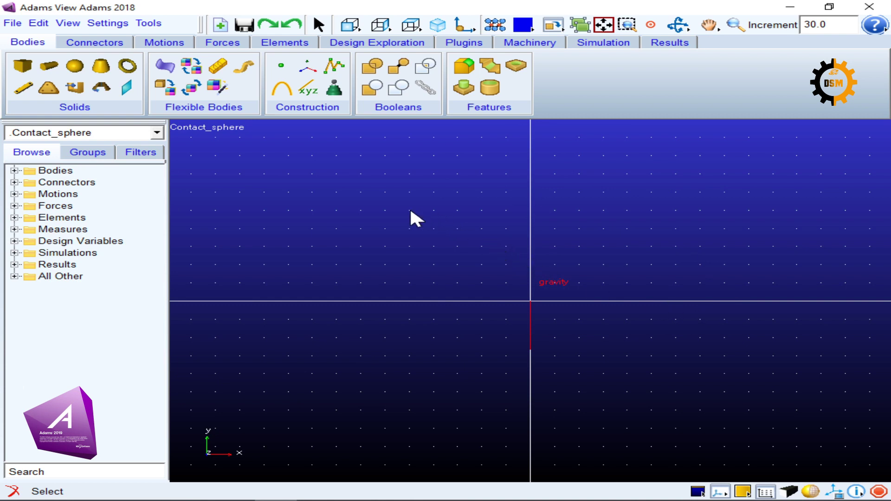
# Step: Draw a box solid around the model origin and a small sphere solid above it
pyautogui.click(23, 67)
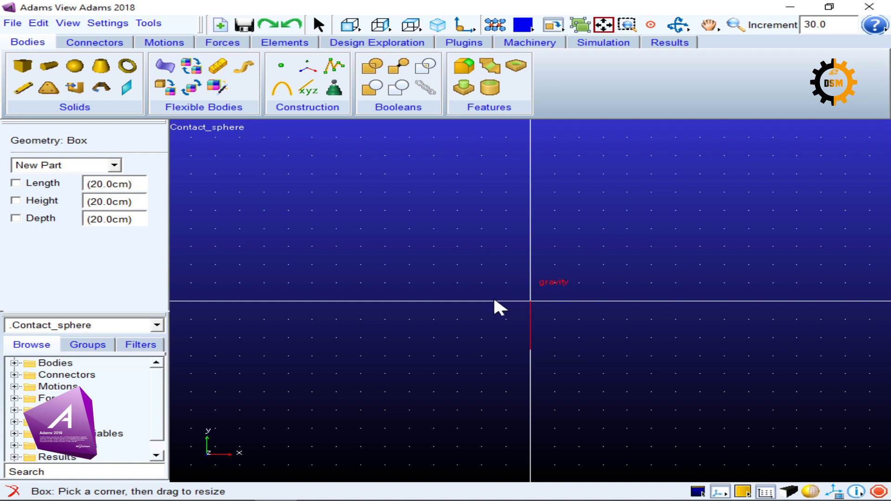
pyautogui.moveTo(458, 283); pyautogui.dragTo(635, 389)
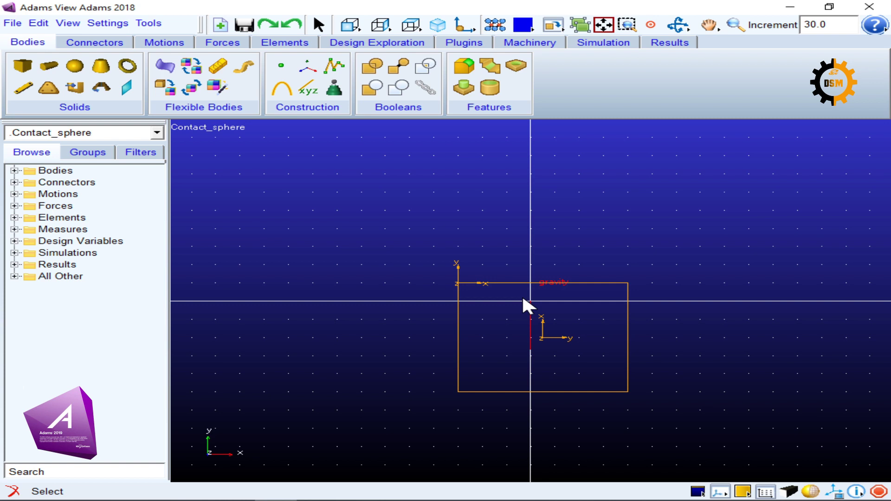
pyautogui.click(75, 66)
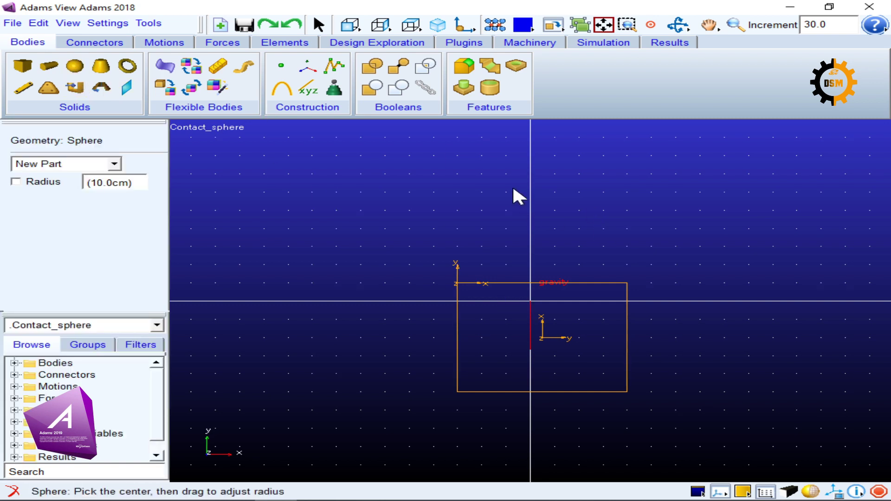
pyautogui.moveTo(529, 179); pyautogui.dragTo(550, 206)
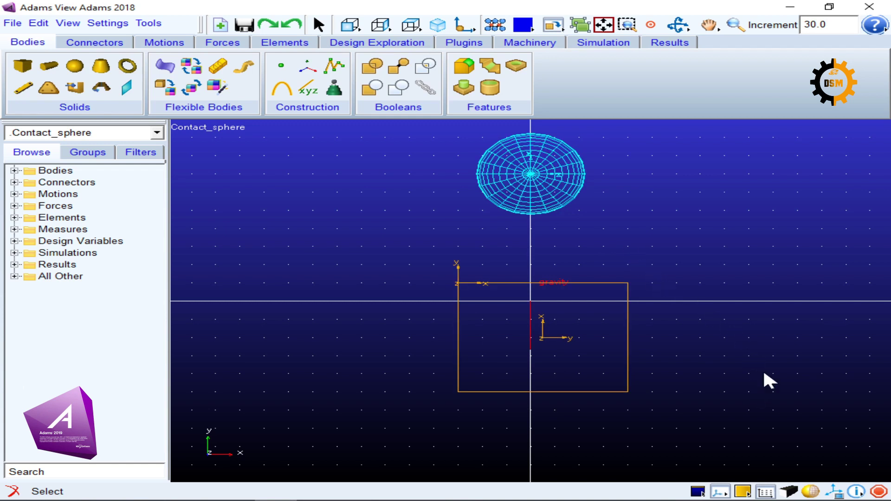
# Step: Render the box and sphere shaded and snap to a straight-on side view
pyautogui.click(811, 491)
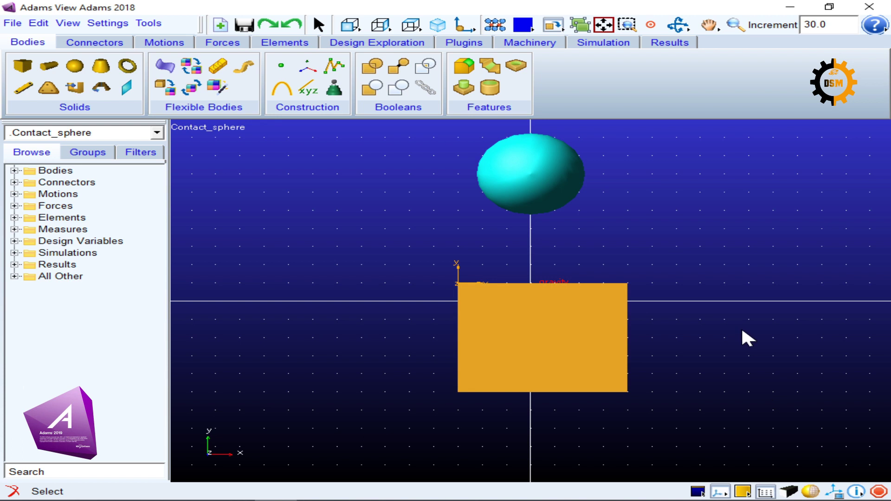
pyautogui.press('r')
pyautogui.moveTo(726, 261); pyautogui.dragTo(628, 282)
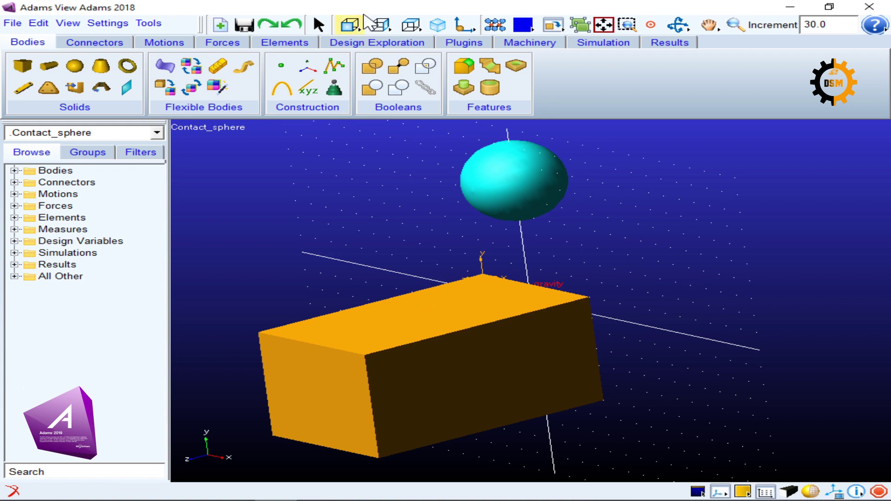
pyautogui.click(380, 26)
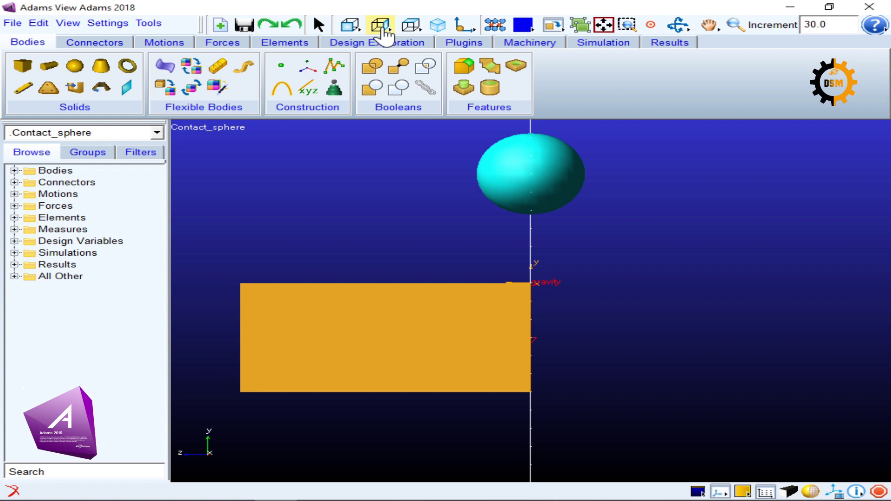
# Step: Translate the sphere three 10 cm steps sideways so it's centered above the box
pyautogui.click(560, 29)
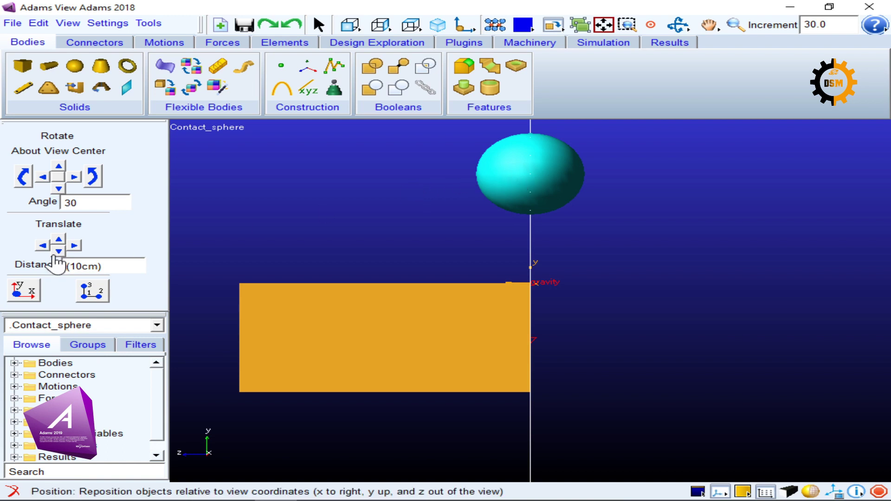
pyautogui.click(533, 171)
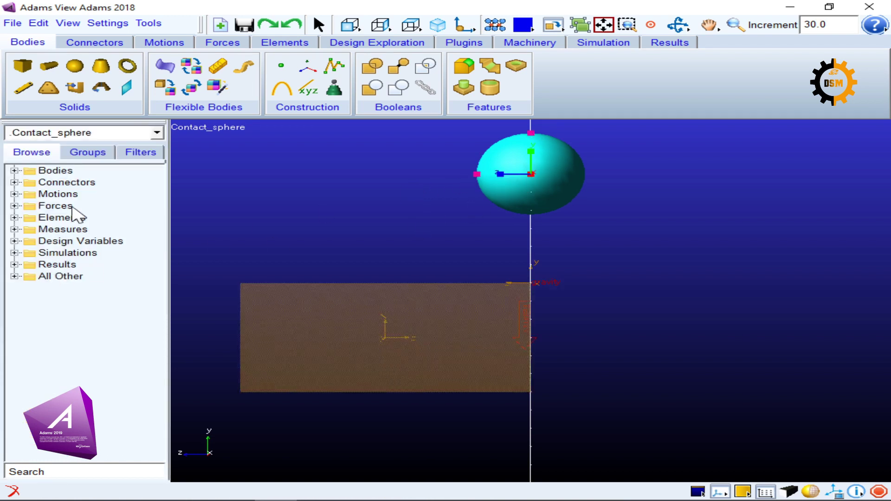
pyautogui.click(555, 28)
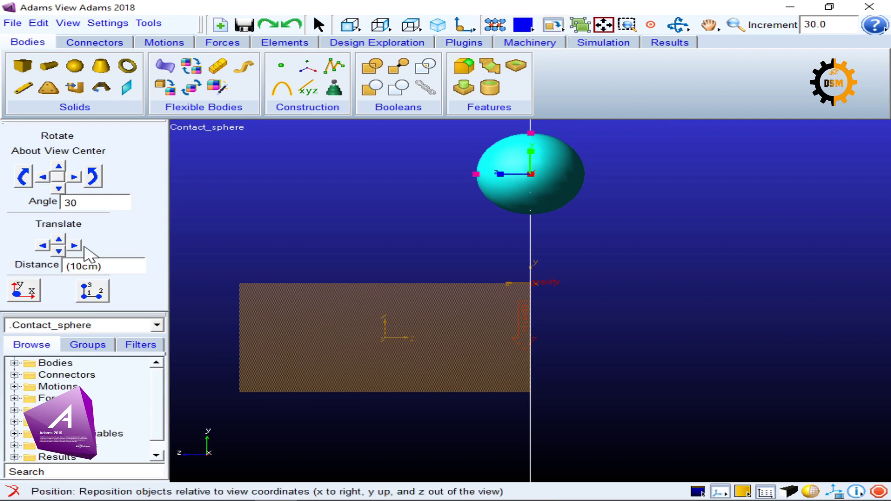
pyautogui.click(41, 246)
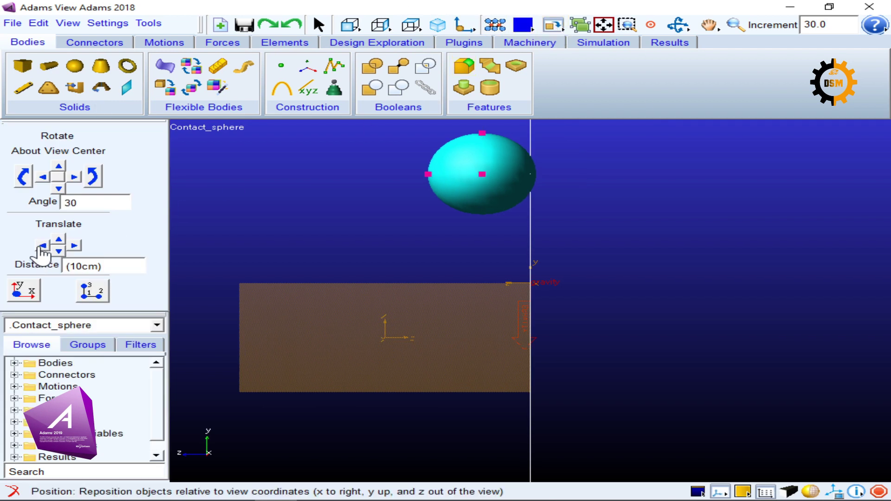
pyautogui.click(41, 248)
pyautogui.click(42, 246)
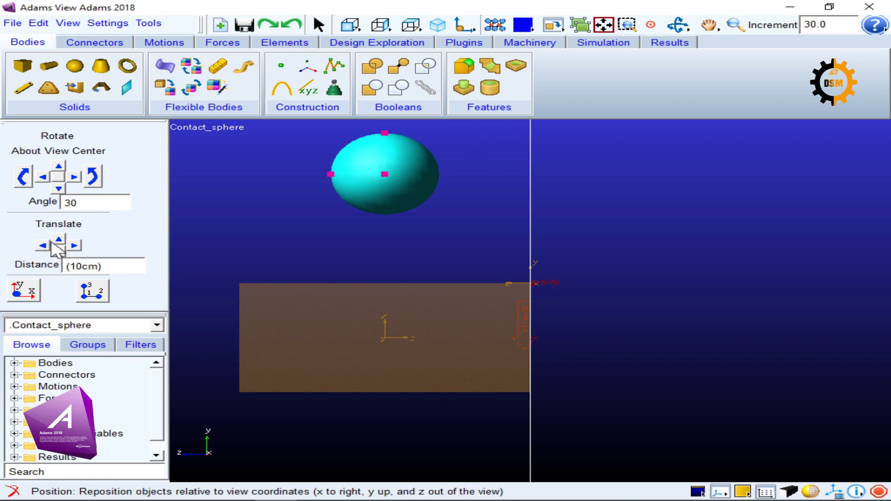
pyautogui.click(522, 225)
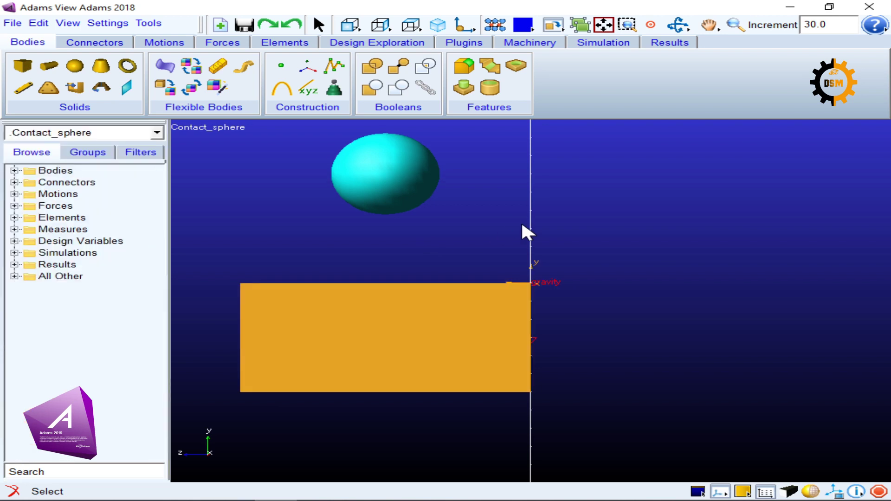
# Step: Orbit to a 3-D perspective of the box and sphere and bring up the Forces tools
pyautogui.press('r')
pyautogui.moveTo(561, 227); pyautogui.dragTo(422, 241)
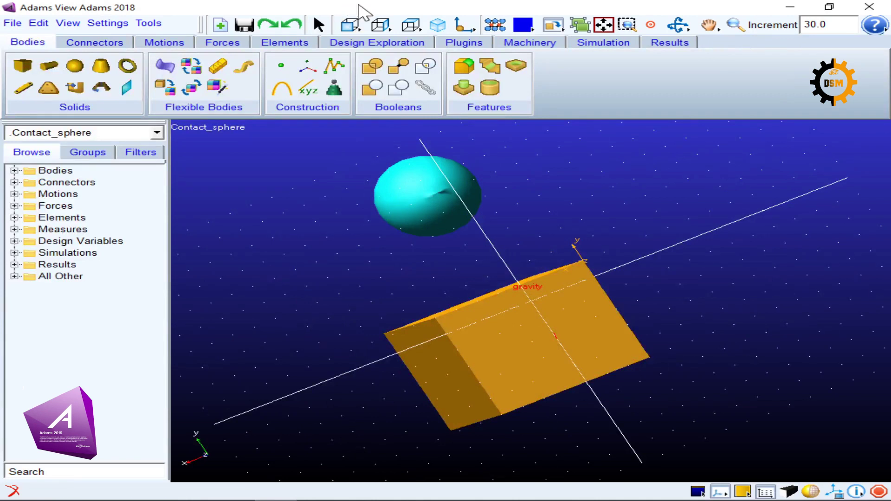
pyautogui.click(410, 25)
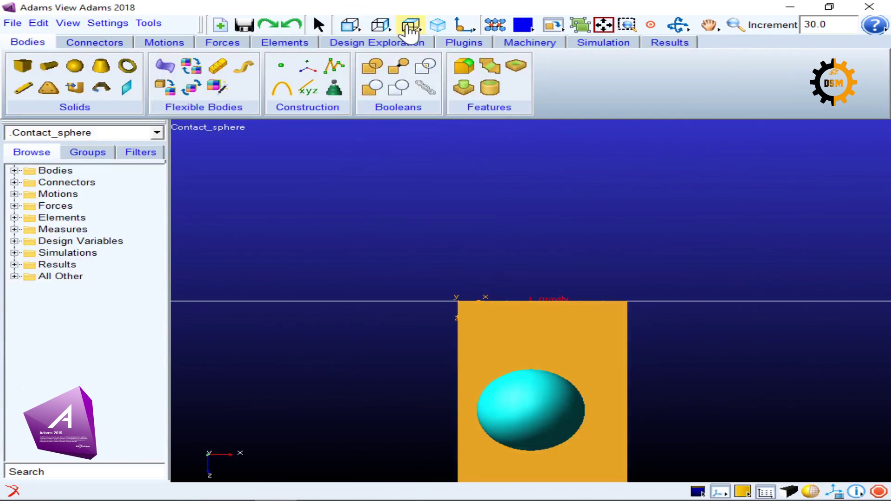
pyautogui.click(380, 26)
pyautogui.click(349, 26)
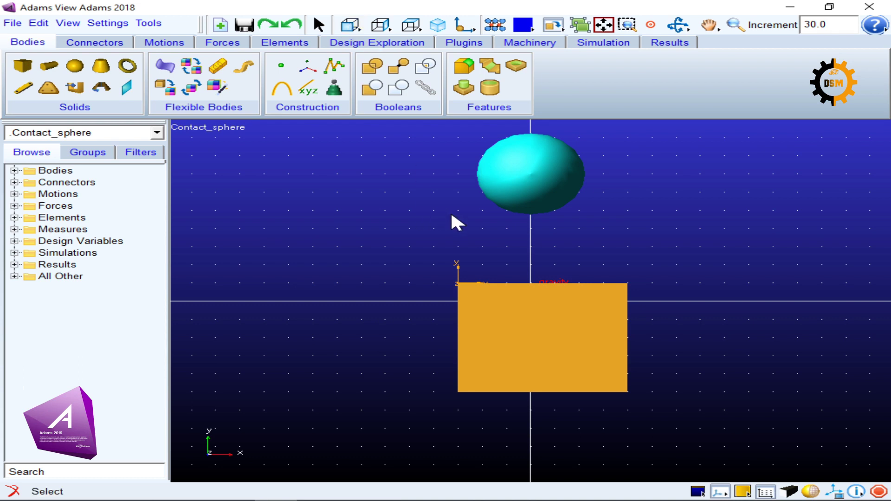
pyautogui.press('r')
pyautogui.moveTo(452, 214); pyautogui.dragTo(424, 229)
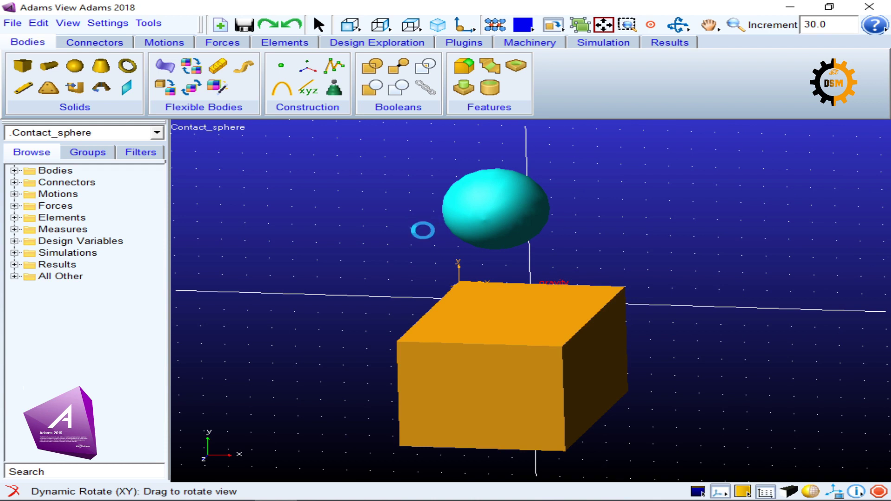
pyautogui.click(422, 230)
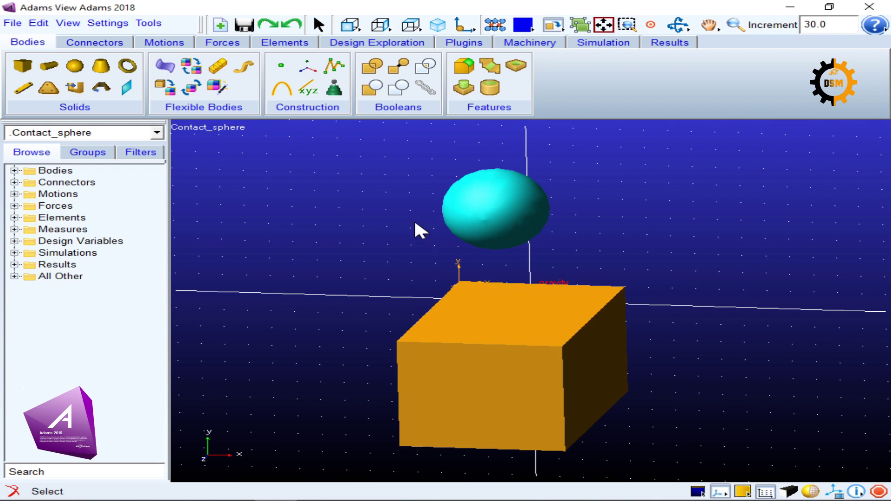
pyautogui.click(219, 45)
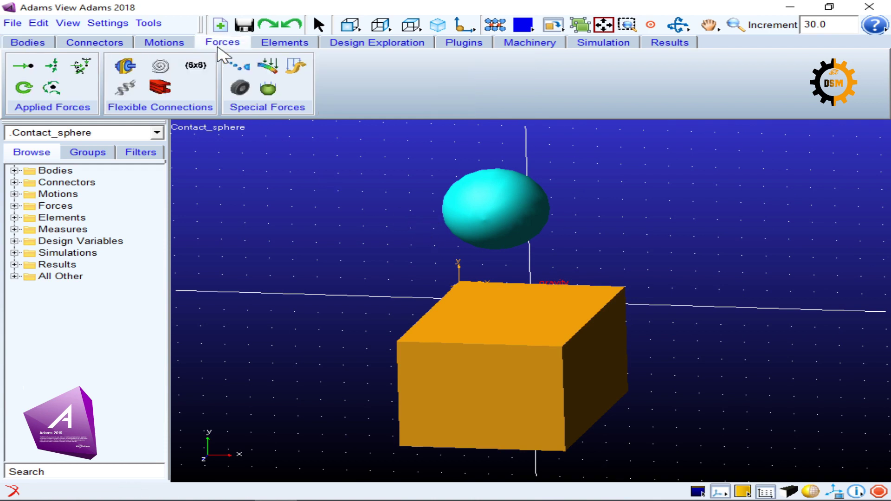
# Step: Start a new contact, select its name field, and set Contact Type to Solid to Solid
pyautogui.click(241, 70)
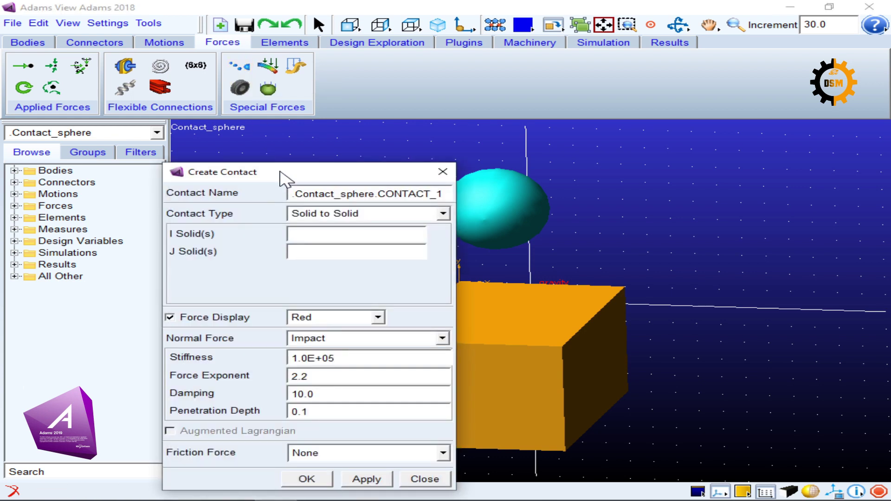
pyautogui.moveTo(242, 102); pyautogui.dragTo(206, 86)
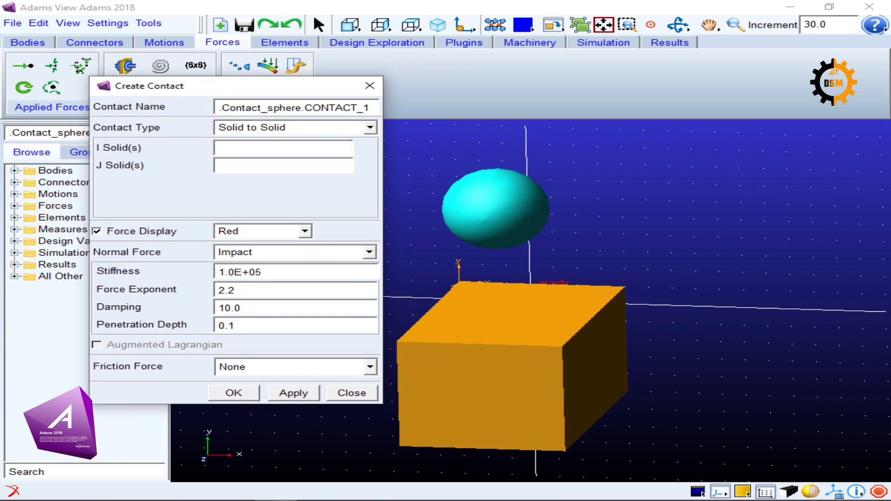
pyautogui.click(219, 108)
pyautogui.moveTo(219, 107); pyautogui.dragTo(370, 108)
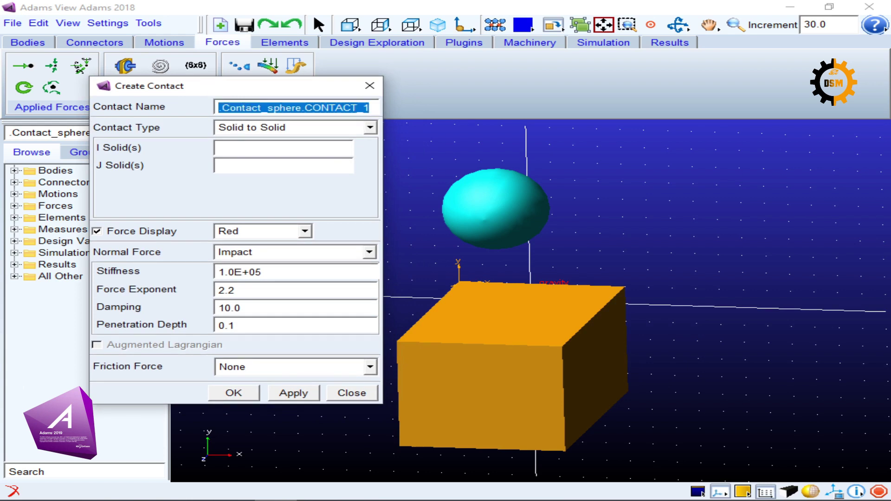
pyautogui.click(323, 128)
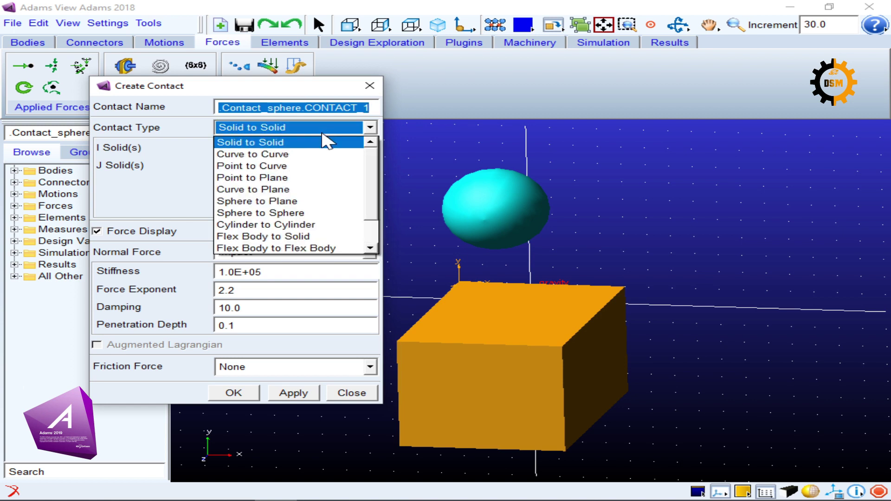
pyautogui.scroll(-1, 304, 241)
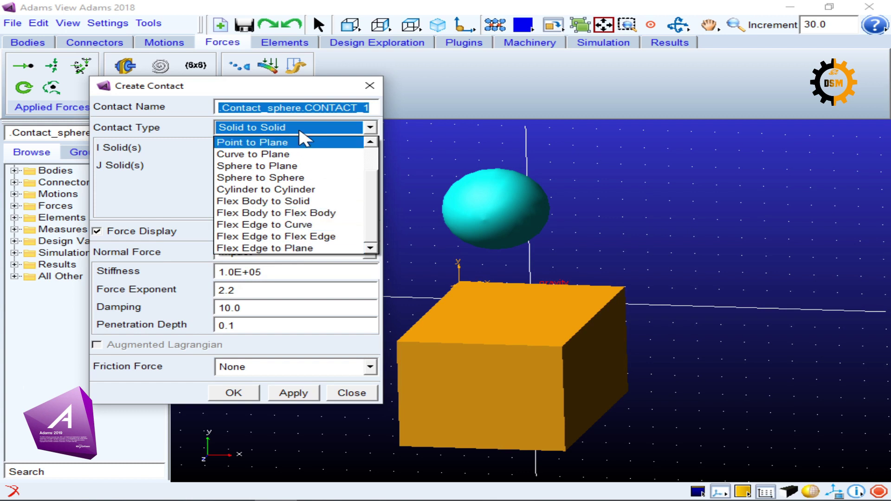
pyautogui.scroll(1, 370, 211)
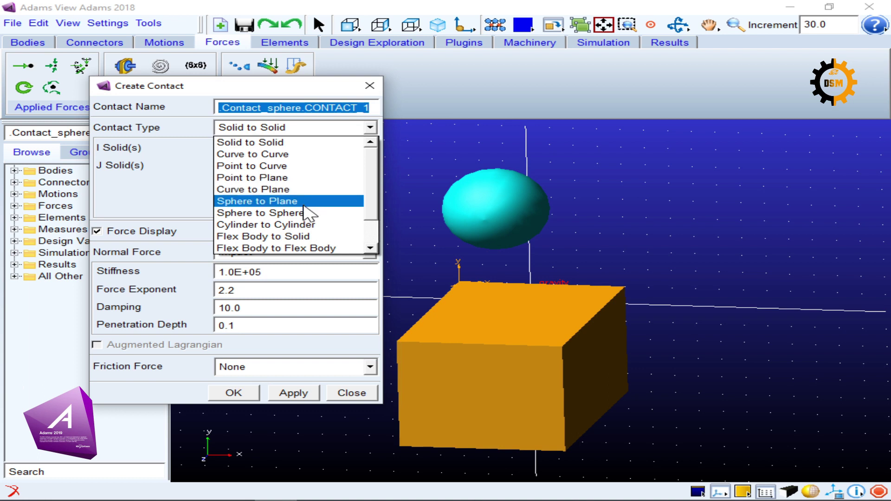
pyautogui.click(291, 143)
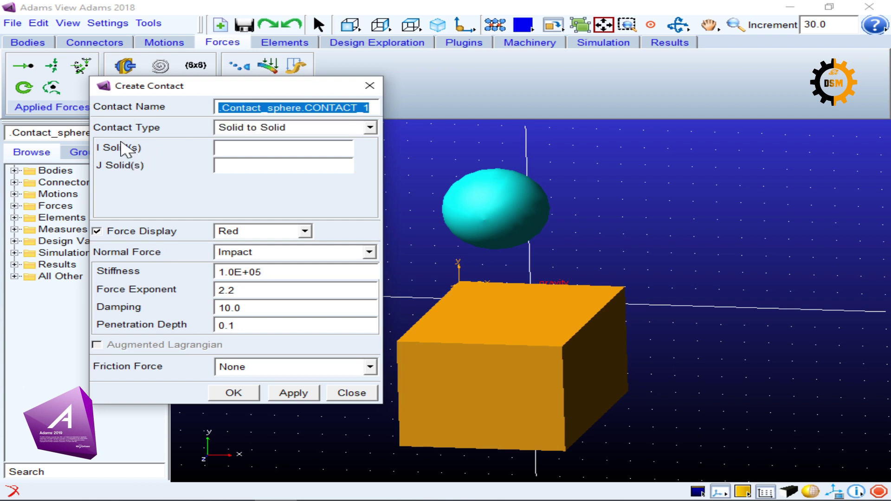
# Step: Pick the sphere ELLIPSOID_2 as the contact's I solid
pyautogui.rightClick(250, 149)
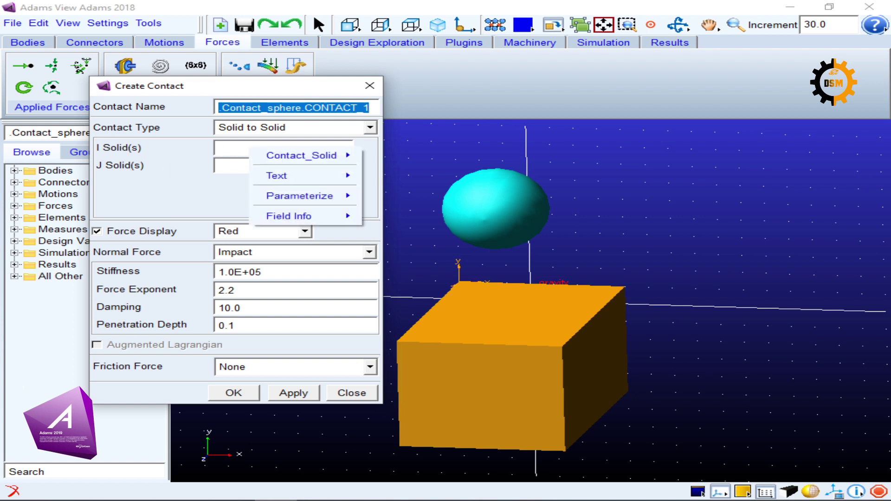
pyautogui.moveTo(281, 158)
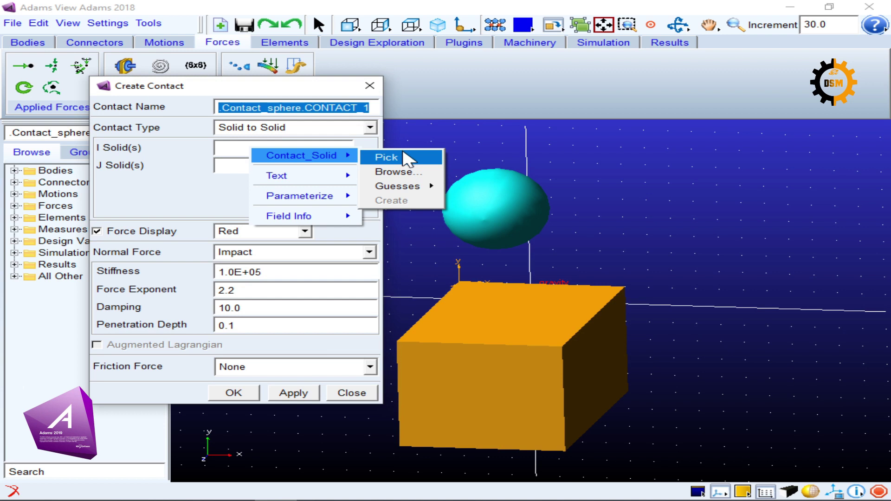
pyautogui.click(405, 158)
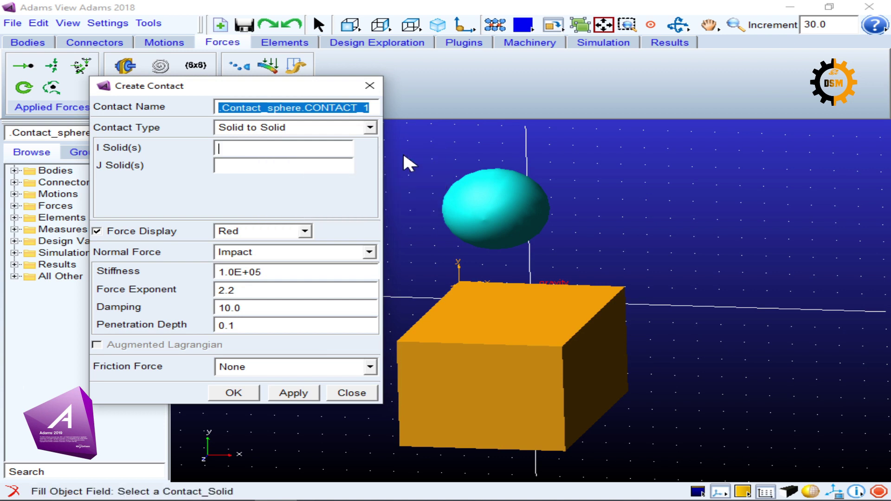
pyautogui.click(494, 215)
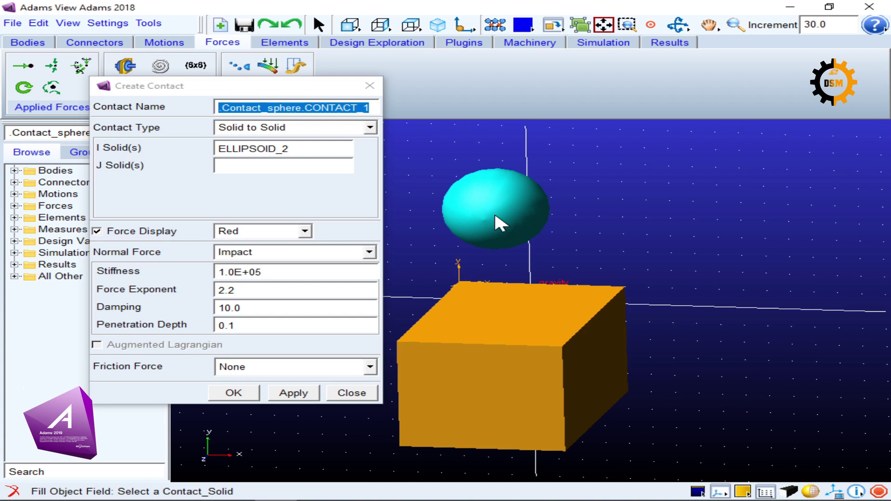
# Step: Pick the box BOX_1 as the J solid and shift the Create Contact dialog upward
pyautogui.click(237, 166)
pyautogui.rightClick(234, 169)
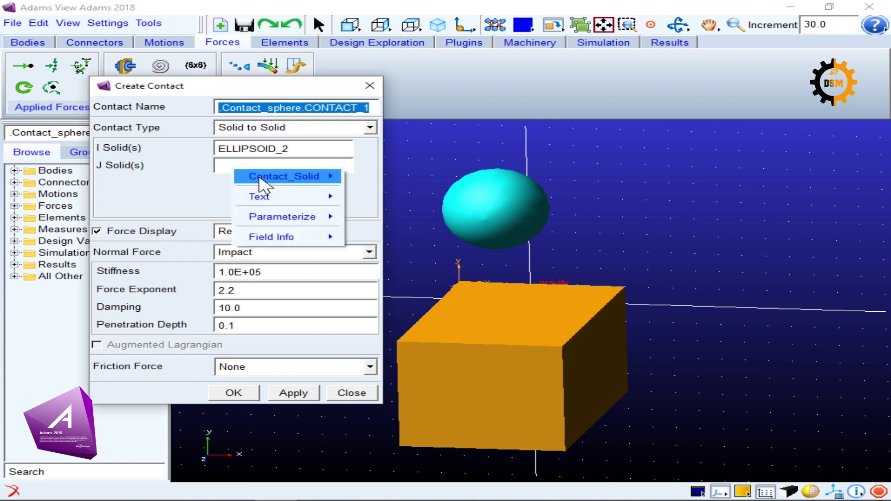
pyautogui.moveTo(264, 184)
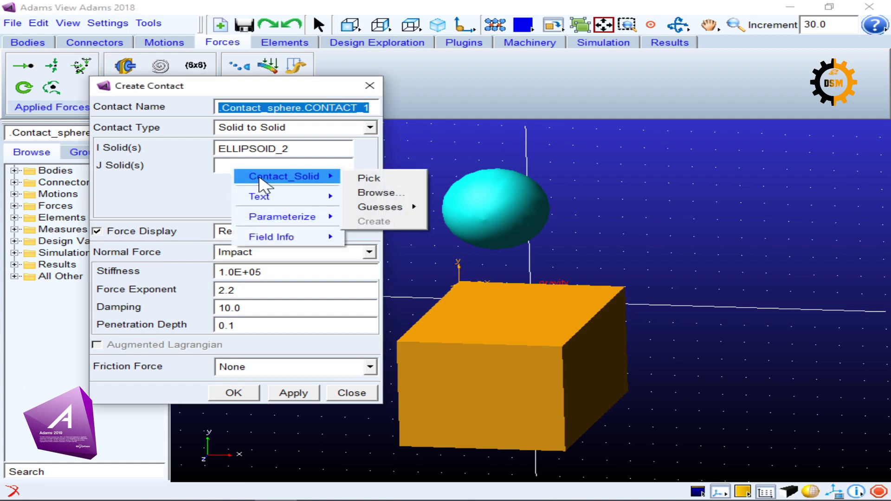
pyautogui.click(378, 180)
pyautogui.click(505, 377)
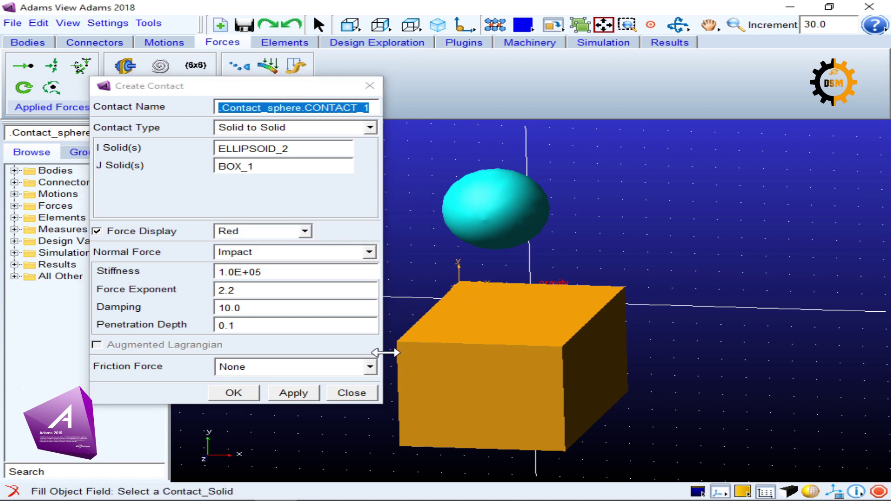
pyautogui.click(220, 173)
pyautogui.moveTo(225, 91); pyautogui.dragTo(268, 37)
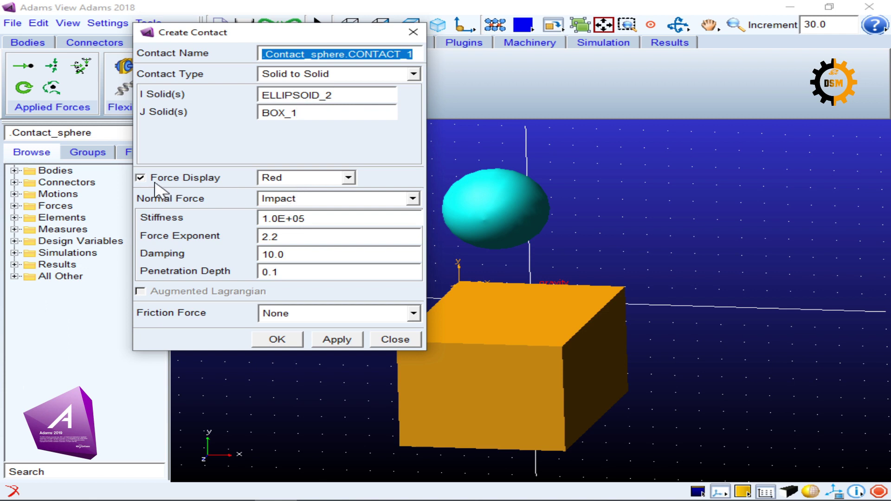
pyautogui.click(299, 180)
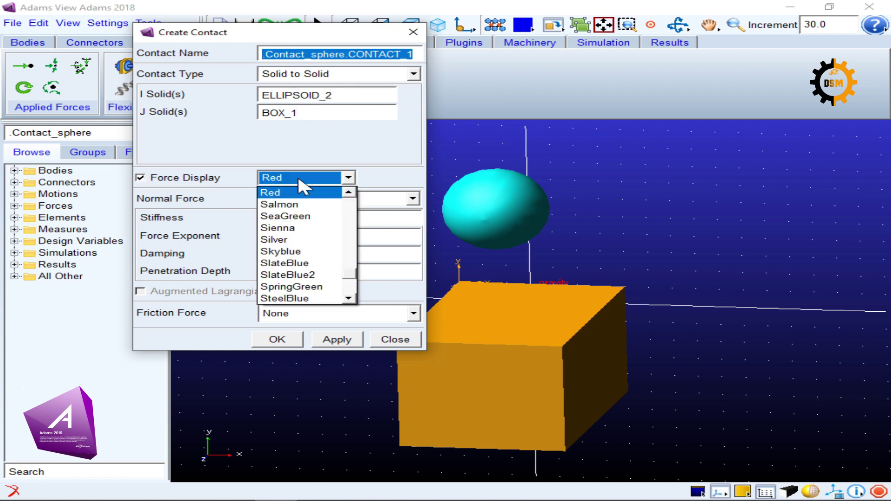
pyautogui.press('Down')
pyautogui.press('Down')
pyautogui.press('Down')
pyautogui.press('Down')
pyautogui.press('Down')
pyautogui.press('Down')
pyautogui.press('Down')
pyautogui.press('Down')
pyautogui.press('Down')
pyautogui.press('Up')
pyautogui.press('Up')
pyautogui.press('Up')
pyautogui.press('Up')
pyautogui.press('Up')
pyautogui.press('Up')
pyautogui.press('Up')
pyautogui.press('Up')
pyautogui.press('Up')
pyautogui.press('Return')
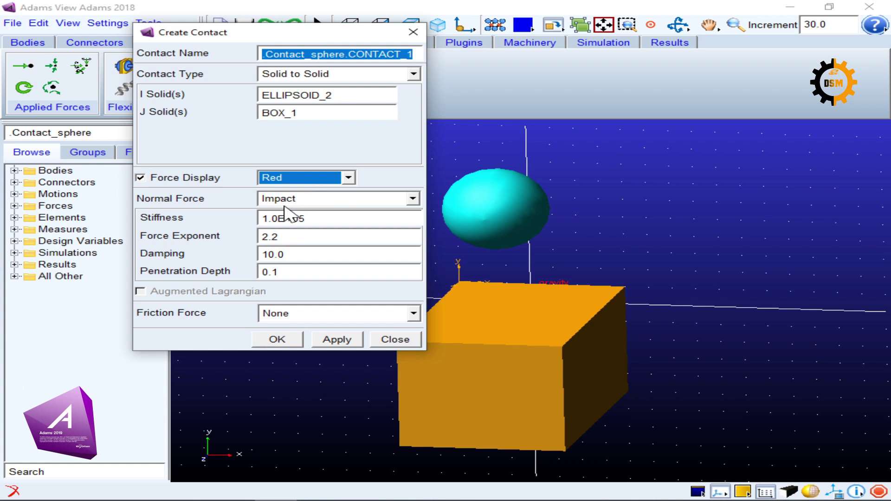
pyautogui.click(230, 211)
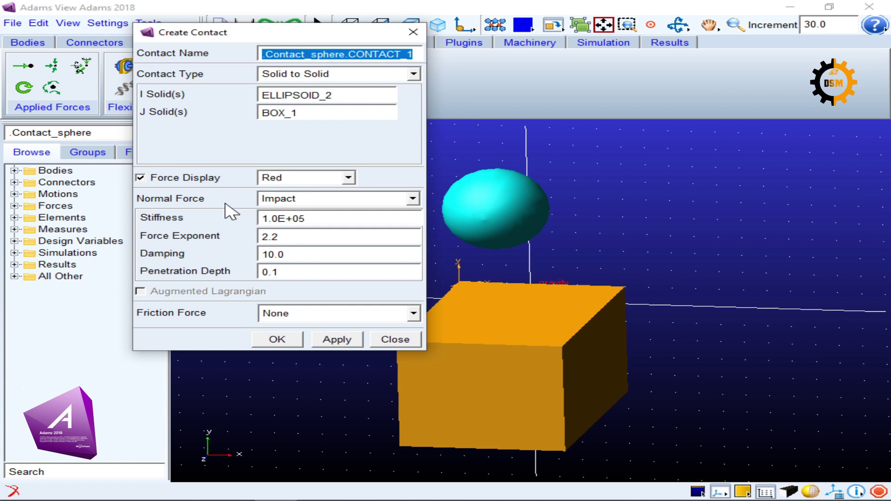
pyautogui.click(305, 199)
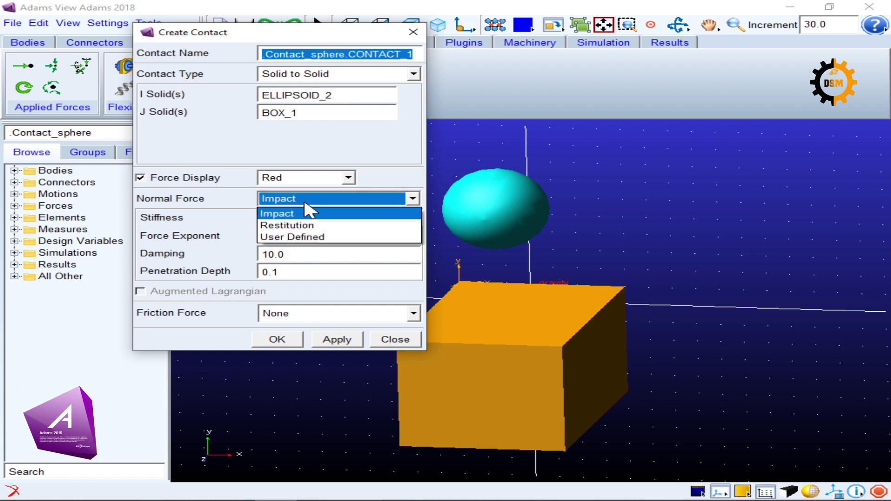
pyautogui.click(291, 226)
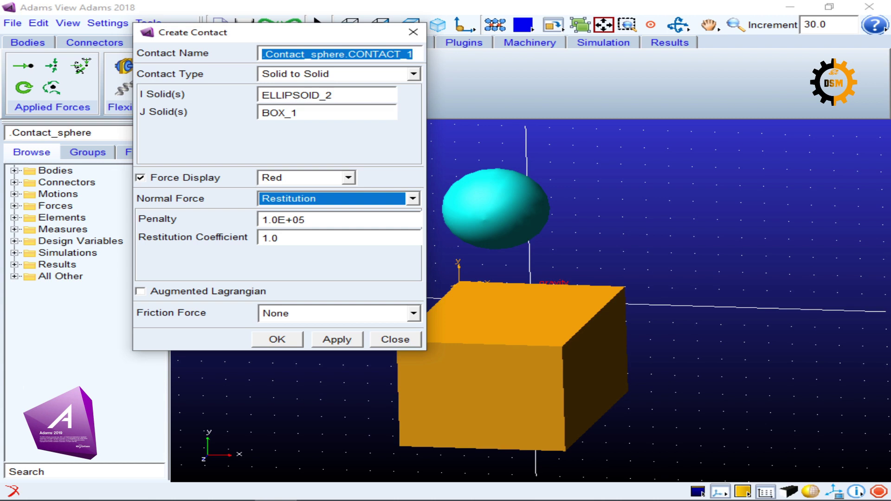
pyautogui.click(302, 198)
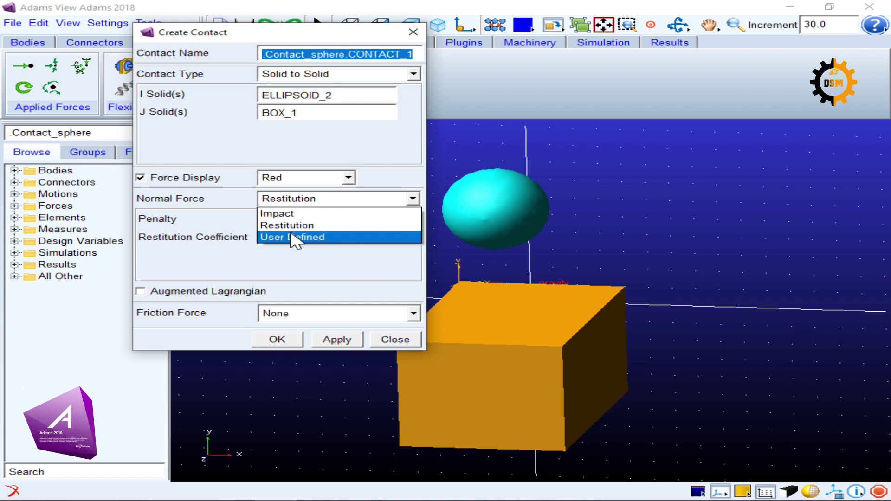
pyautogui.click(291, 214)
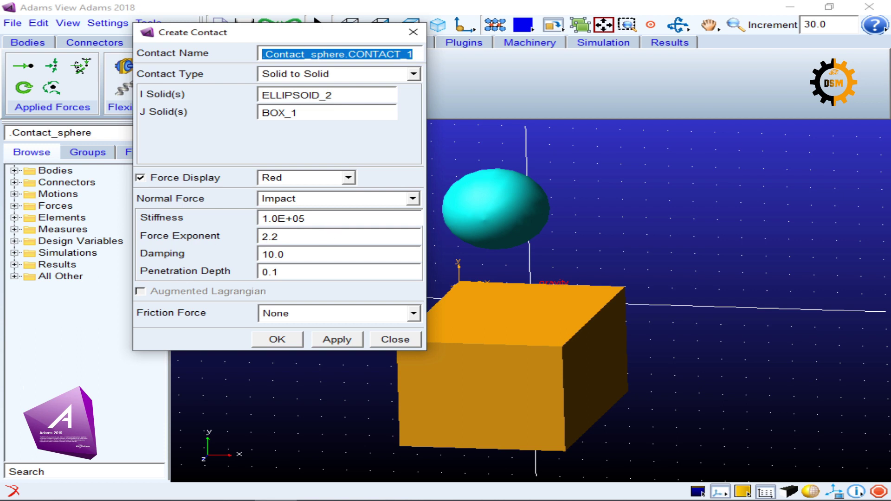
pyautogui.click(331, 219)
pyautogui.moveTo(305, 218); pyautogui.dragTo(261, 237)
pyautogui.click(288, 237)
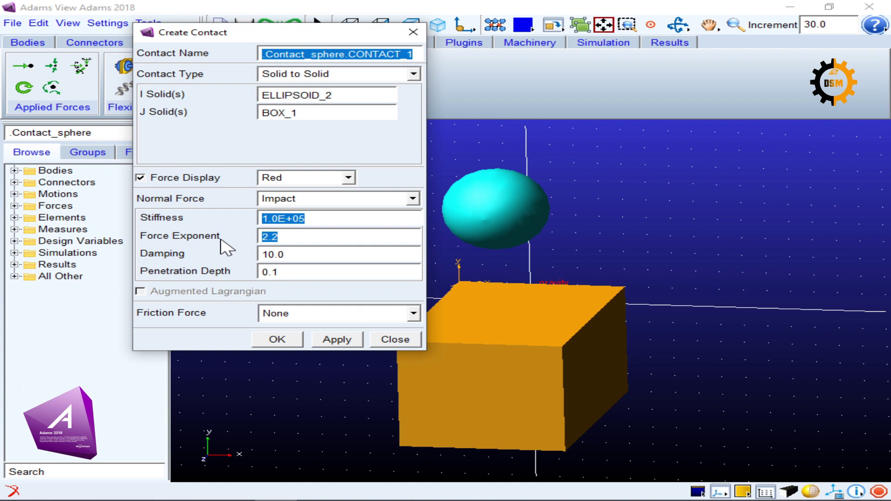
pyautogui.press('End')
pyautogui.hotkey('shift', 'Home')
pyautogui.moveTo(305, 262); pyautogui.dragTo(246, 255)
pyautogui.click(269, 255)
pyautogui.click(268, 237)
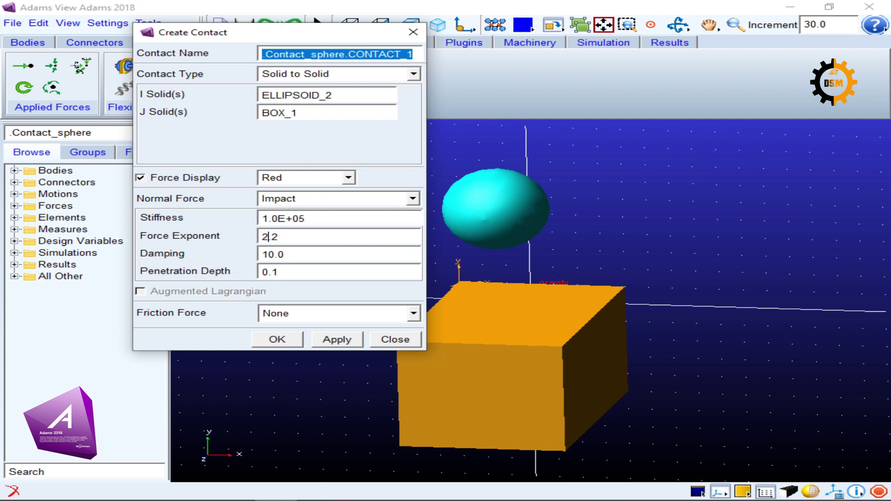
pyautogui.click(269, 255)
pyautogui.click(278, 272)
pyautogui.doubleClick(276, 272)
pyautogui.moveTo(262, 218); pyautogui.dragTo(305, 219)
pyautogui.click(278, 272)
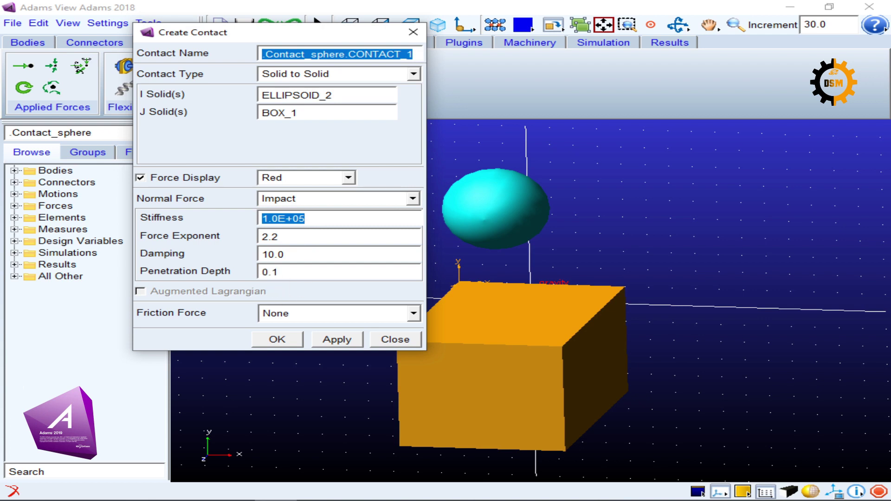
# Step: Preview Coulomb friction, set Friction Force back to None, and create CONTACT_1
pyautogui.click(295, 315)
pyautogui.click(297, 329)
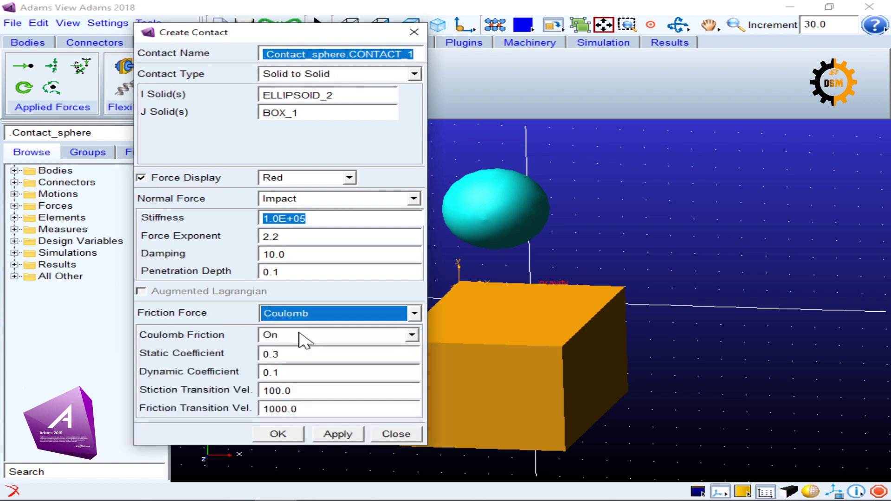
pyautogui.click(301, 320)
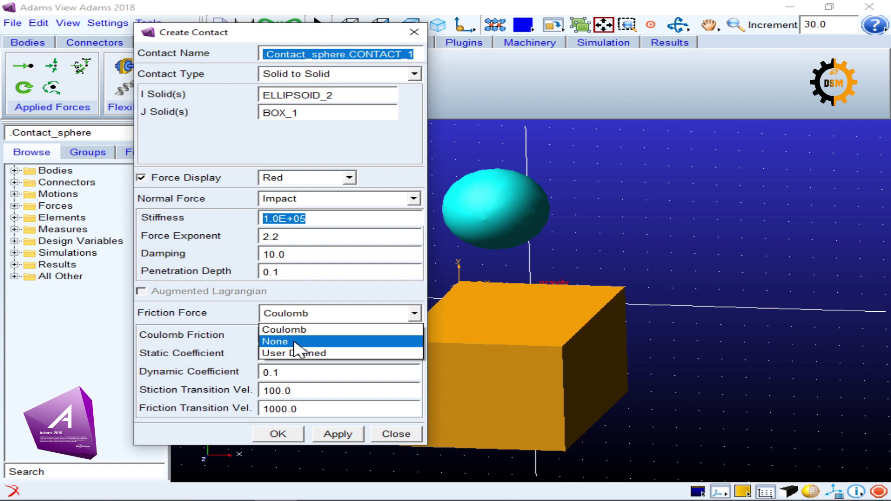
pyautogui.click(295, 341)
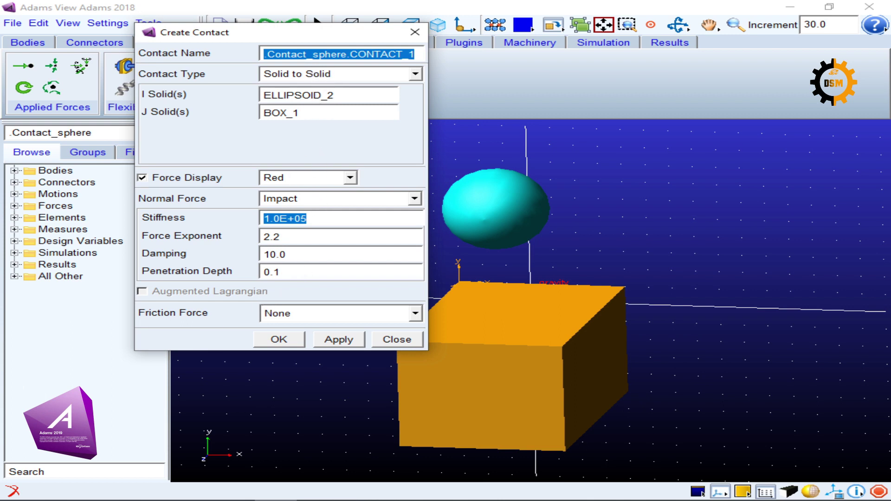
pyautogui.click(280, 340)
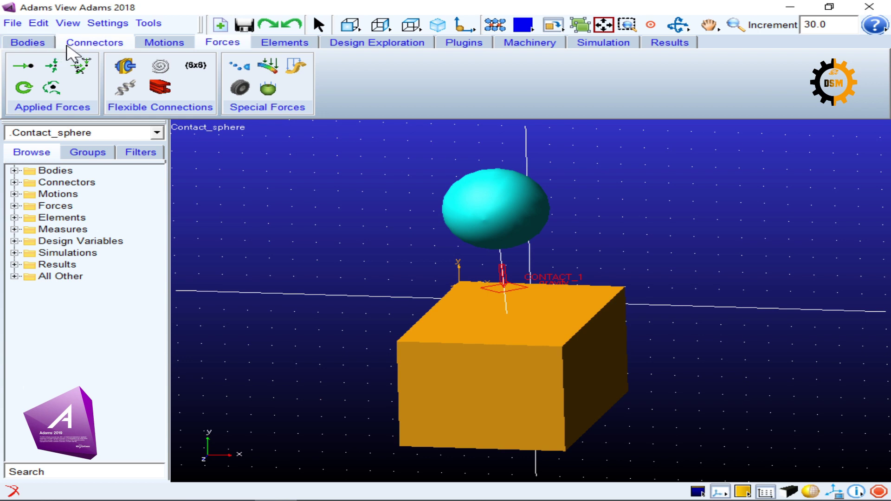
# Step: Add a fixed joint between ground and the box, placed on the box
pyautogui.click(91, 42)
pyautogui.click(21, 68)
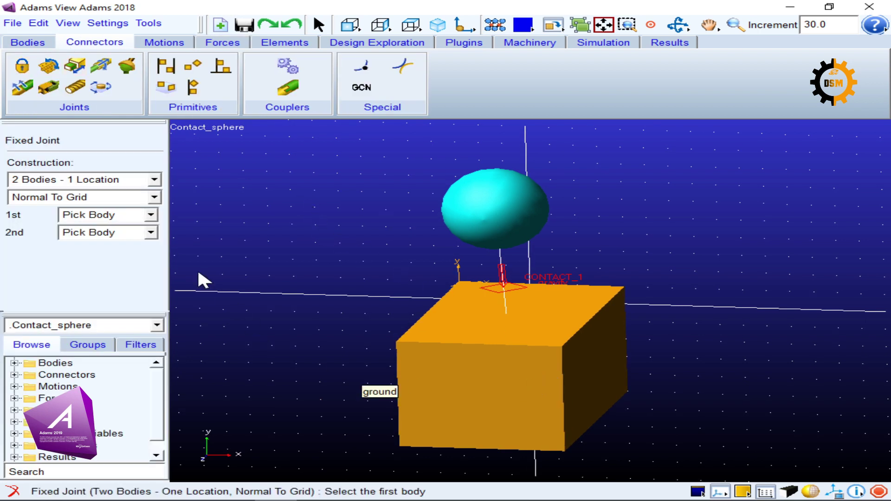
pyautogui.click(223, 266)
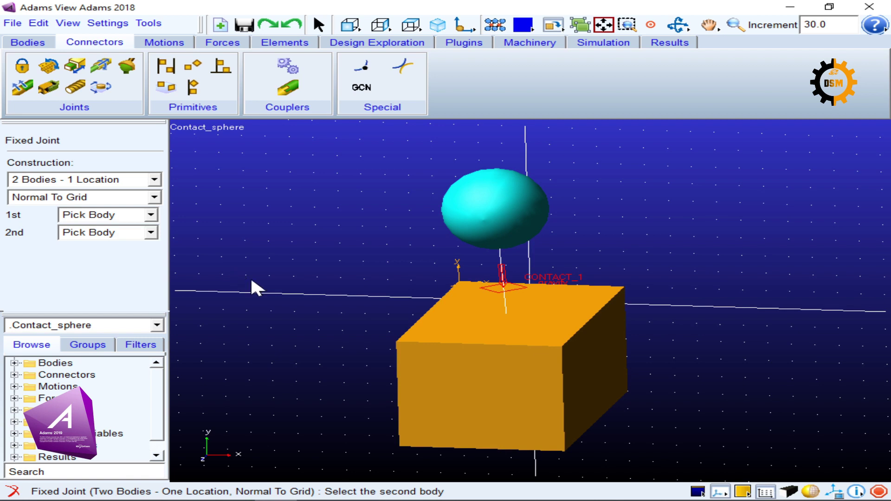
pyautogui.click(523, 395)
pyautogui.click(484, 442)
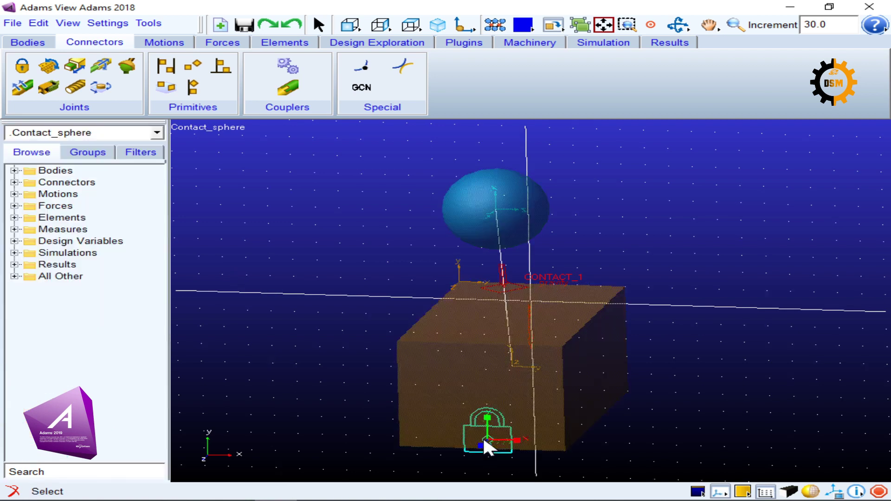
pyautogui.click(291, 319)
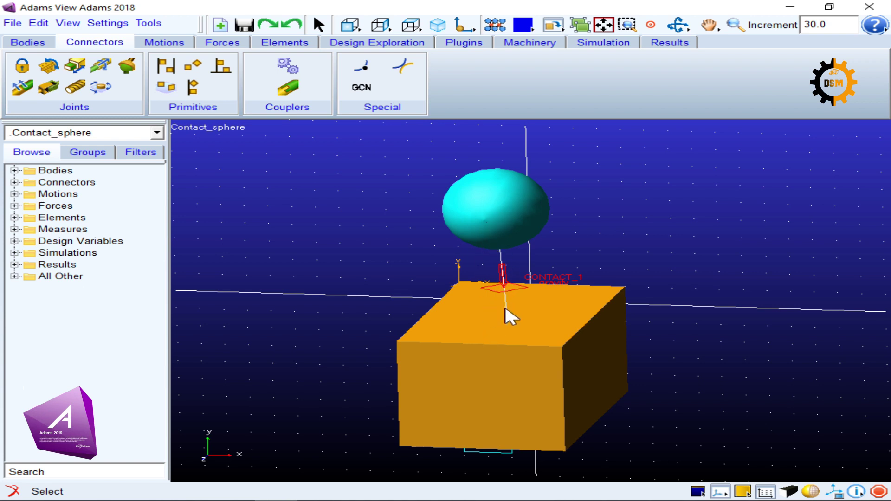
# Step: Run a 5-second, 50-step interactive simulation of the sphere dropping
pyautogui.click(609, 46)
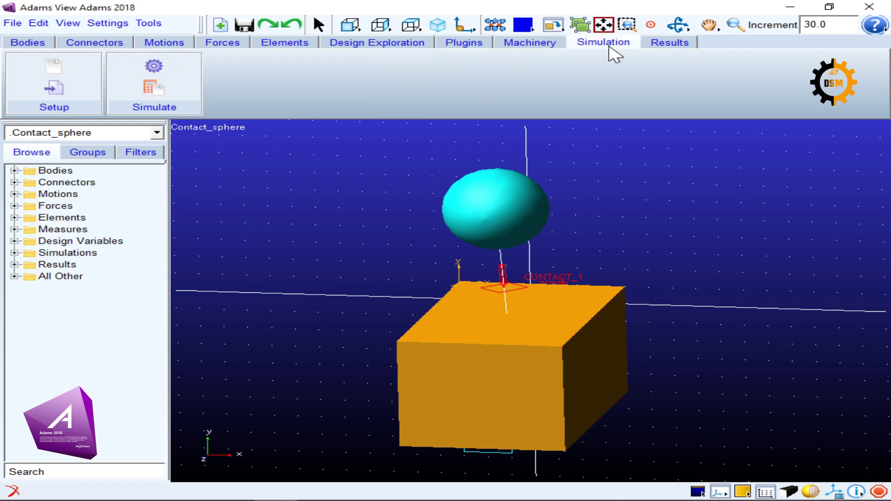
pyautogui.click(154, 69)
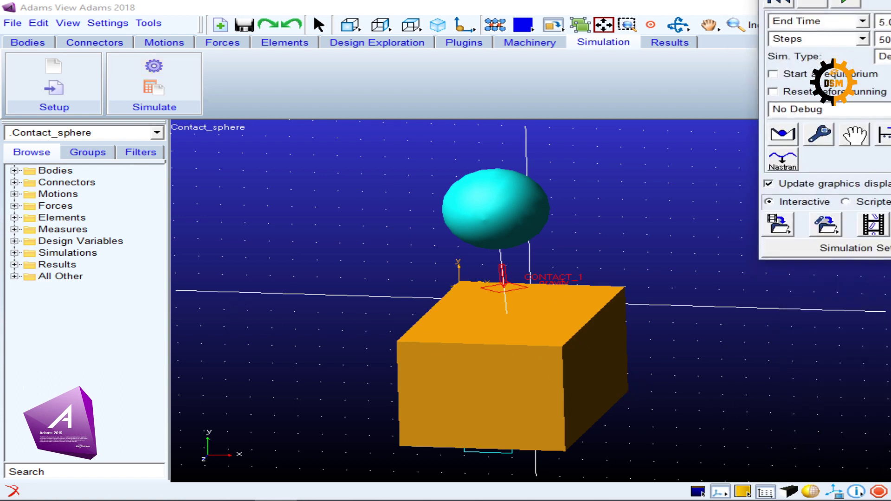
pyautogui.moveTo(889, 2); pyautogui.dragTo(305, 136)
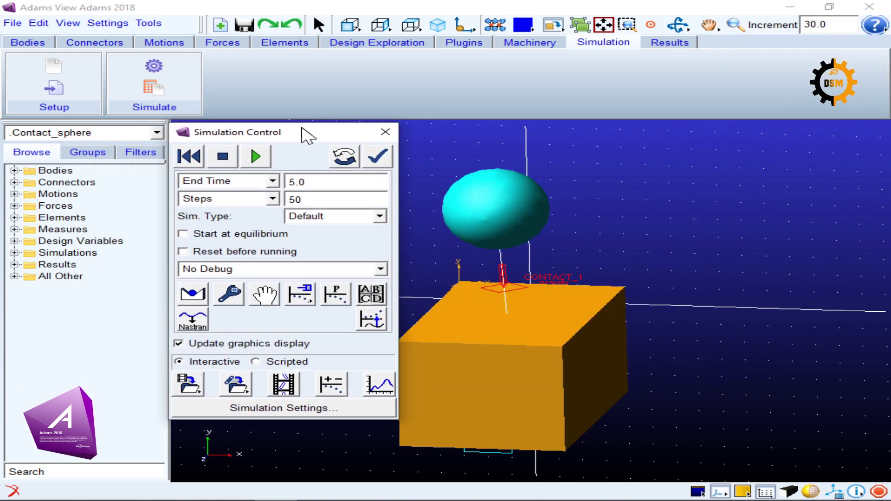
pyautogui.click(255, 157)
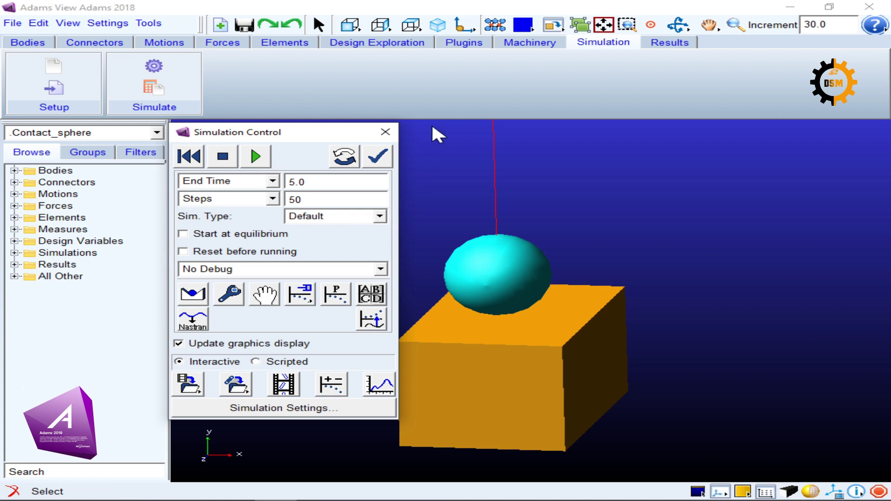
# Step: Zoom the front view to fit, enable reset before running, and rerun the simulation
pyautogui.click(348, 28)
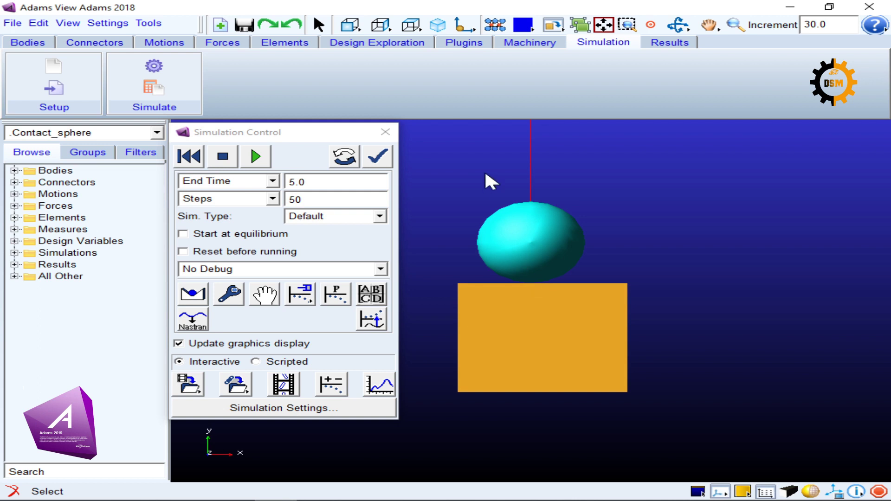
pyautogui.press('z')
pyautogui.moveTo(488, 175); pyautogui.dragTo(491, 191)
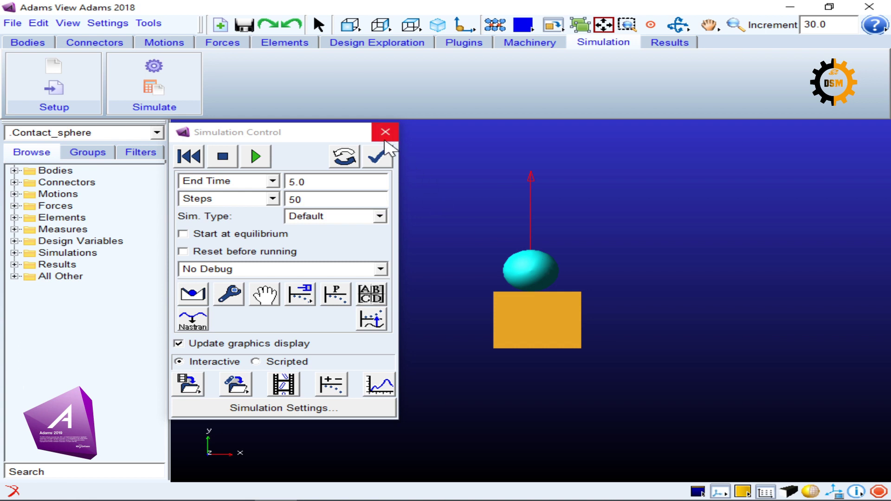
pyautogui.click(183, 251)
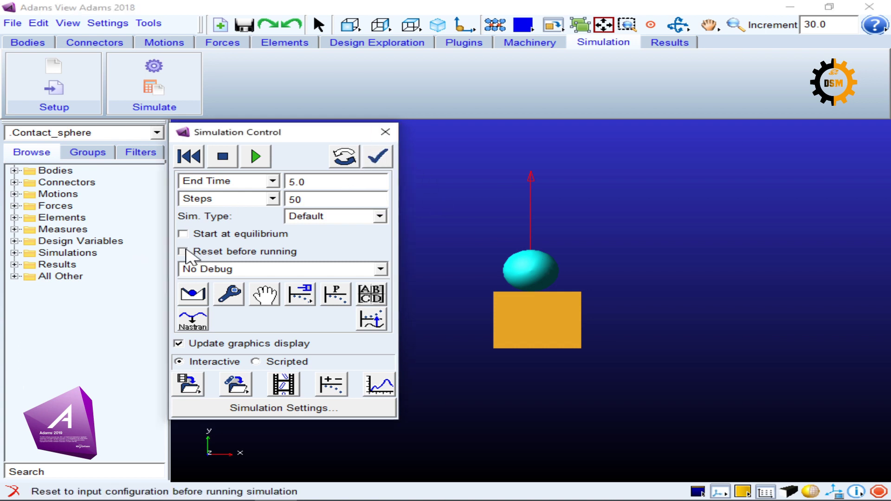
pyautogui.click(248, 162)
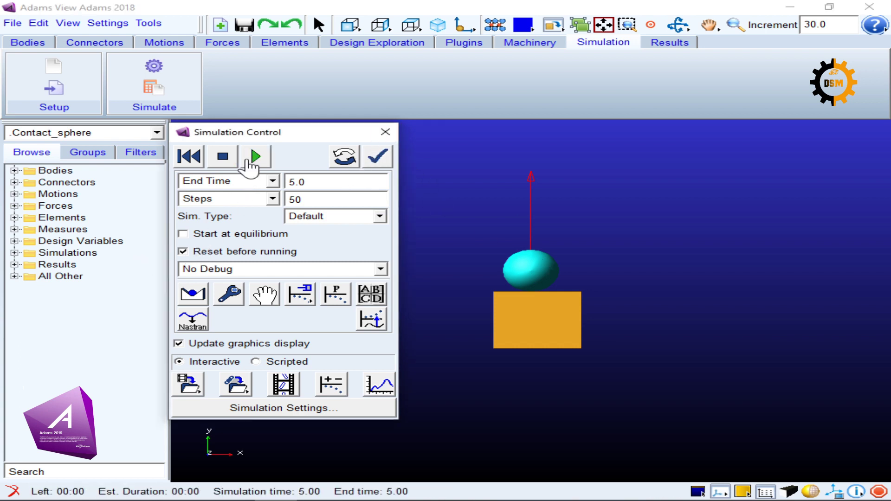
# Step: Plot PART_3's center-of-mass velocity magnitude against time in the PostProcessor
pyautogui.click(379, 389)
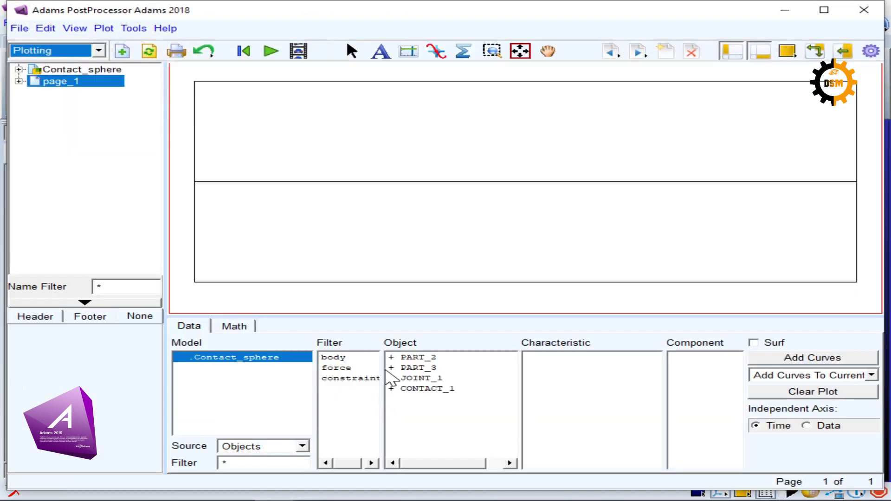
pyautogui.click(337, 359)
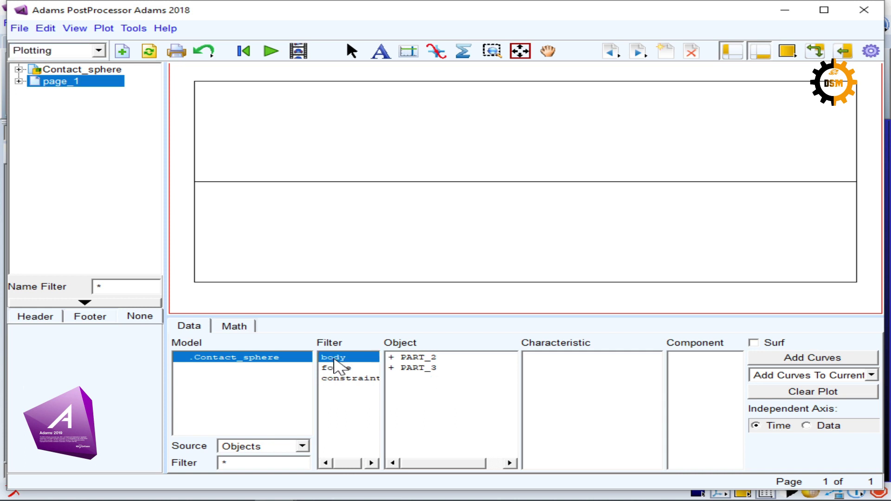
pyautogui.click(396, 369)
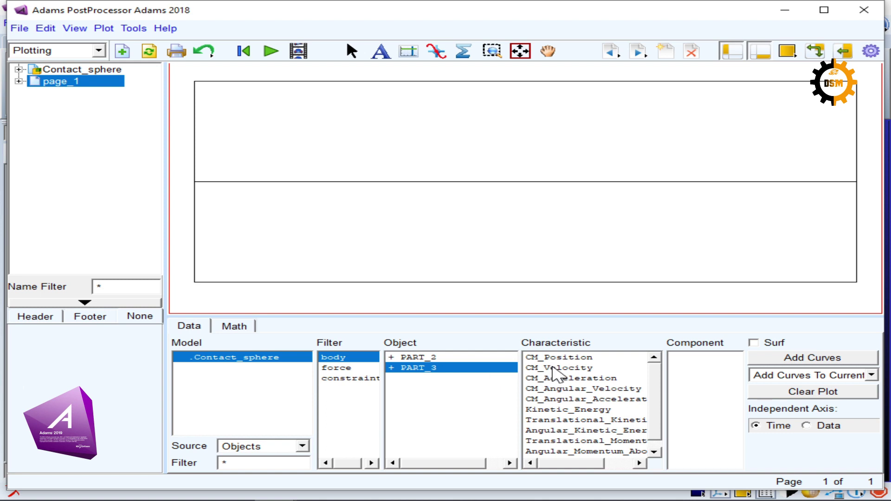
pyautogui.click(557, 368)
pyautogui.click(688, 390)
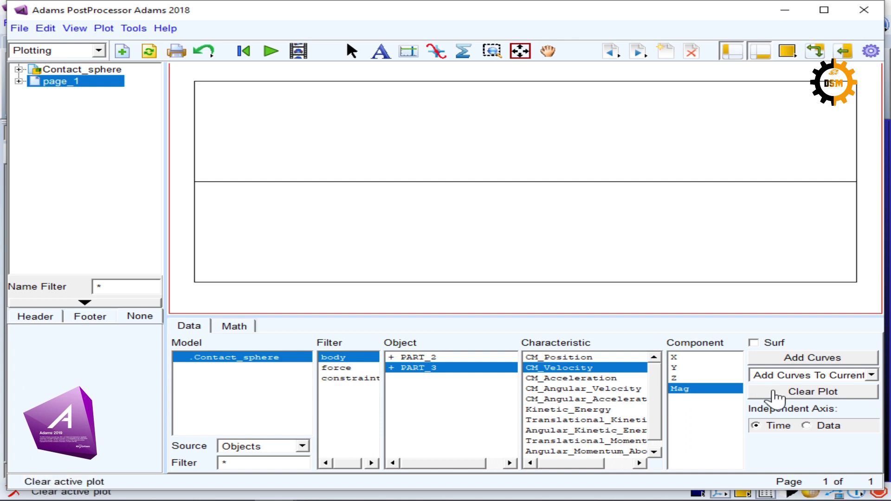
pyautogui.click(807, 359)
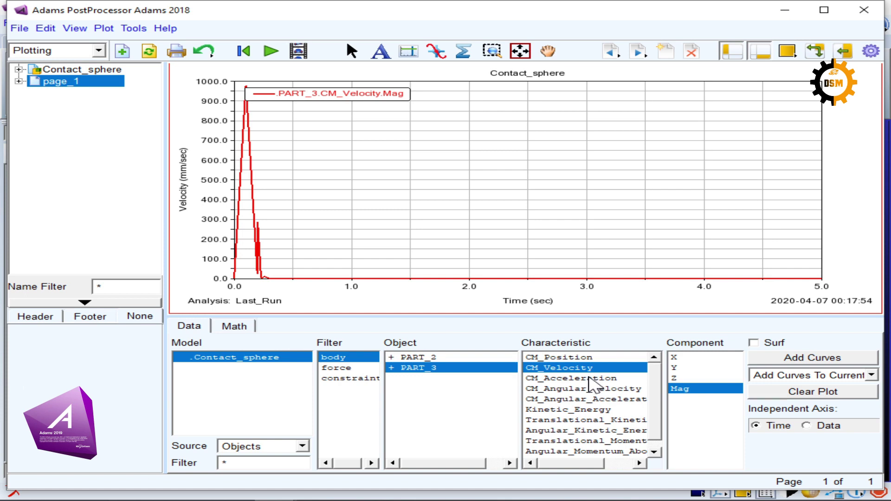
# Step: Add PART_3's acceleration and kinetic energy magnitude curves, then replot kinetic energy alone
pyautogui.click(590, 378)
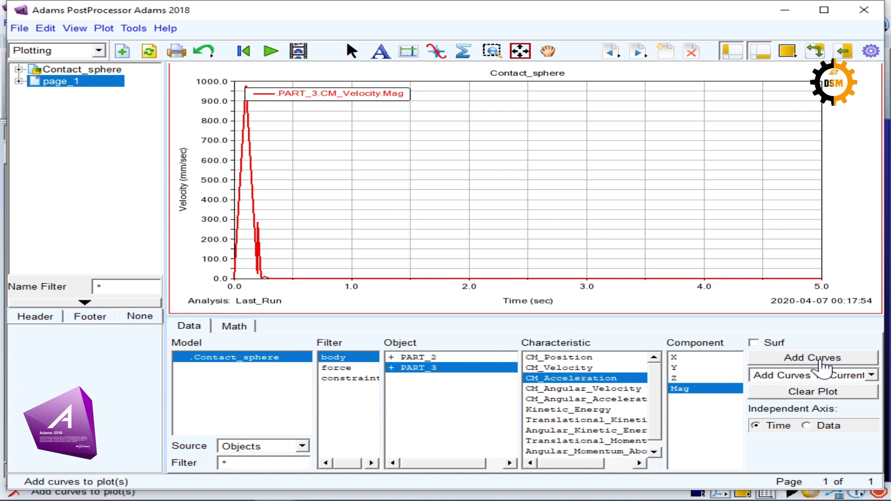
pyautogui.click(820, 360)
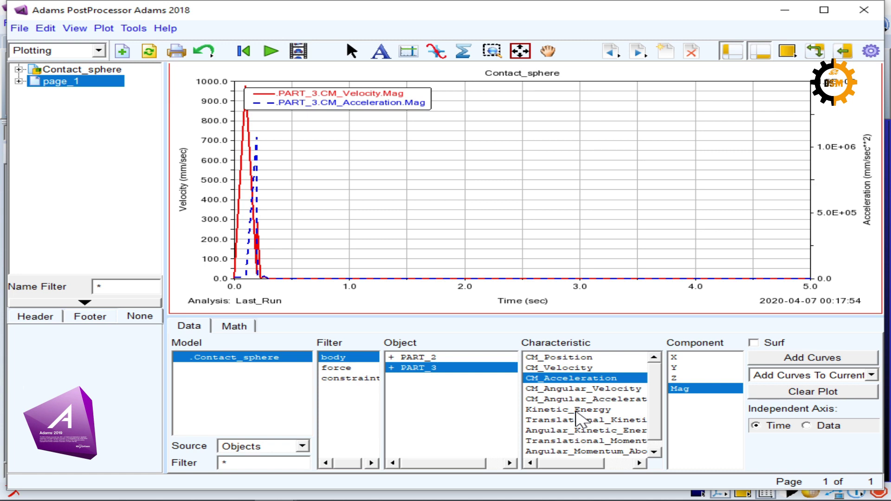
pyautogui.click(576, 410)
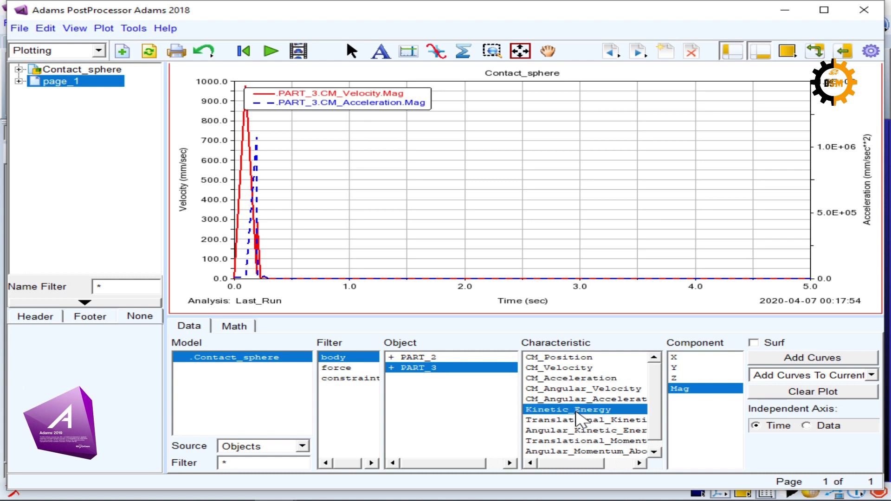
pyautogui.click(803, 365)
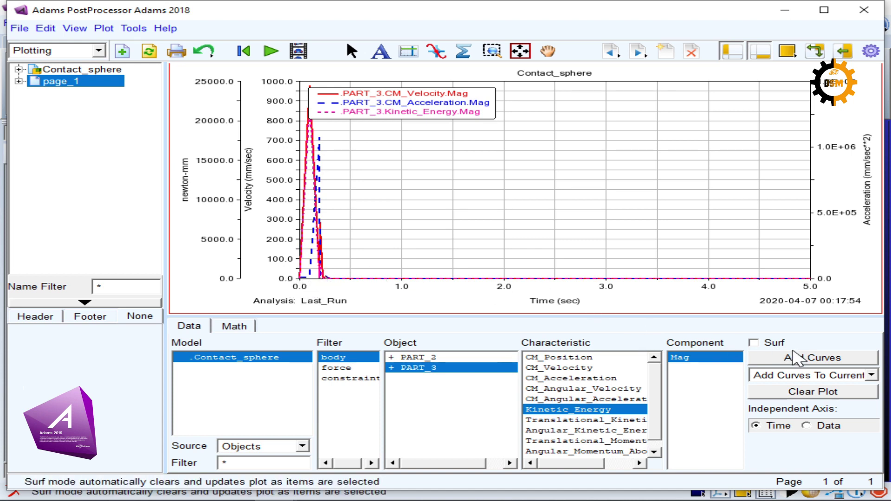
pyautogui.click(812, 392)
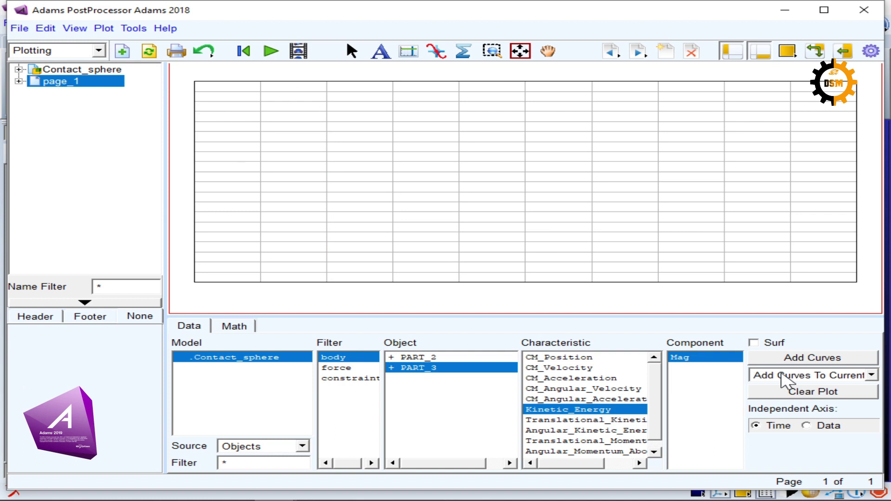
pyautogui.click(810, 359)
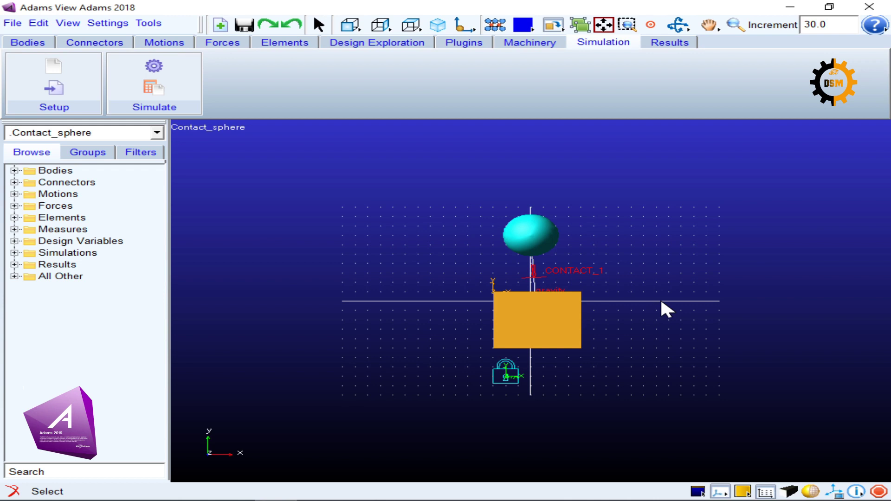
pyautogui.press('r')
pyautogui.moveTo(656, 299); pyautogui.dragTo(574, 329)
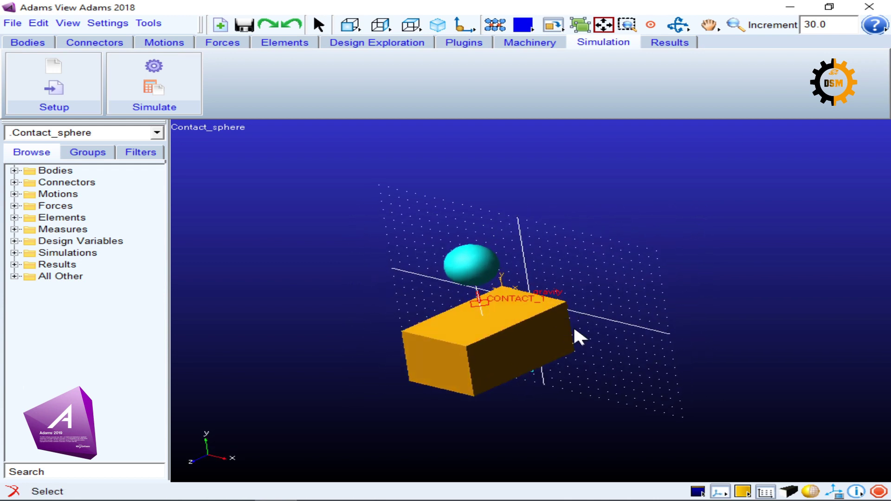